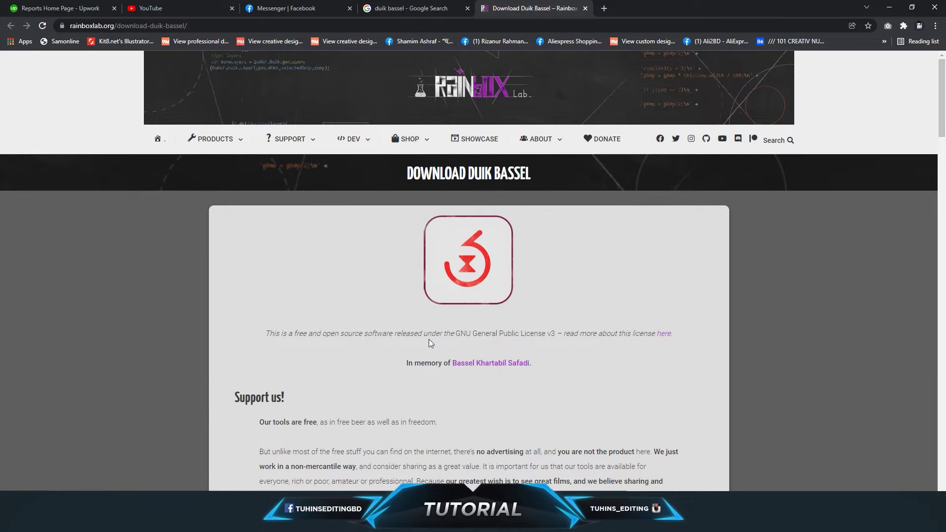
# Review the Duik Bassel download page, noting its 57 MB file size.
pyautogui.scroll(-4, 572, 316)
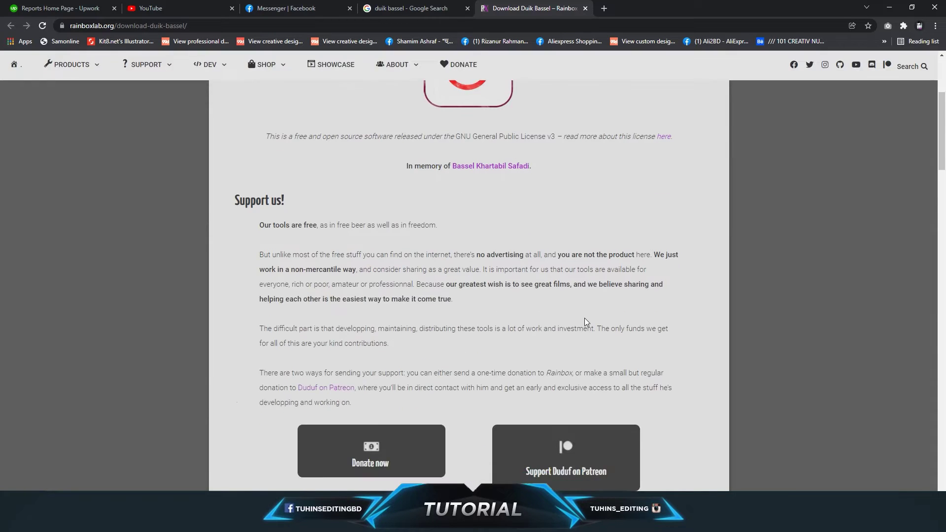
pyautogui.scroll(1, 585, 318)
pyautogui.scroll(3, 584, 318)
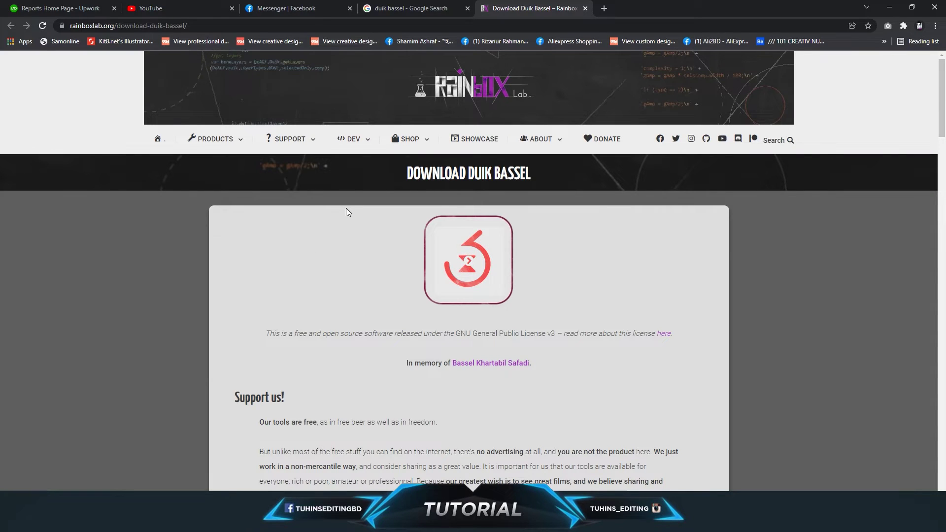
pyautogui.click(145, 26)
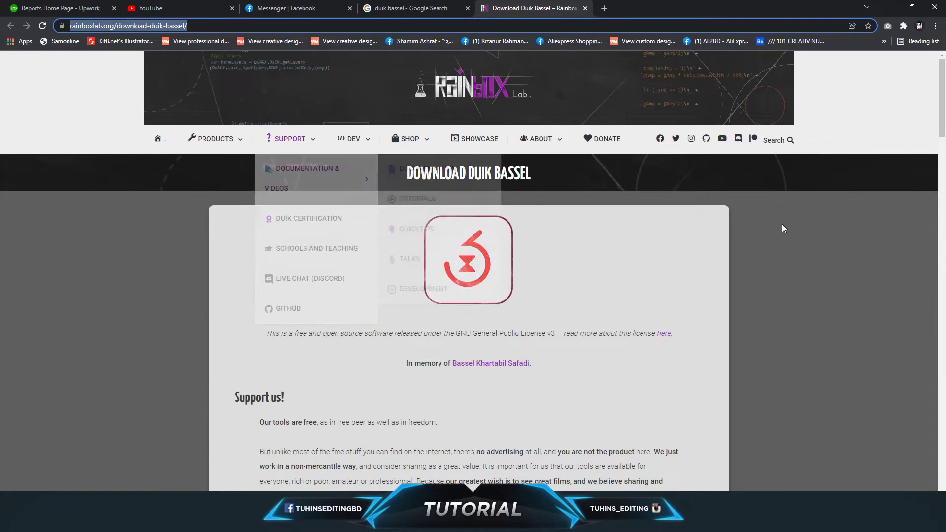
pyautogui.click(406, 176)
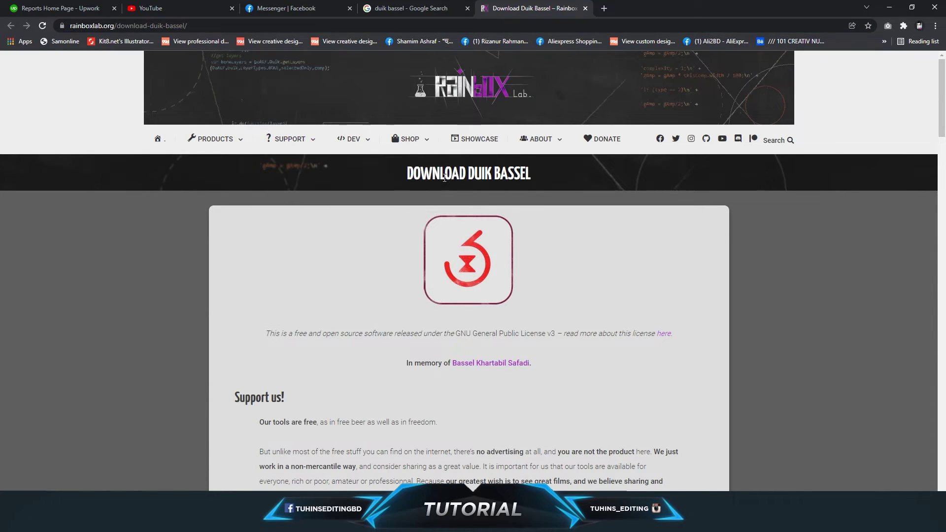
pyautogui.scroll(-10, 606, 181)
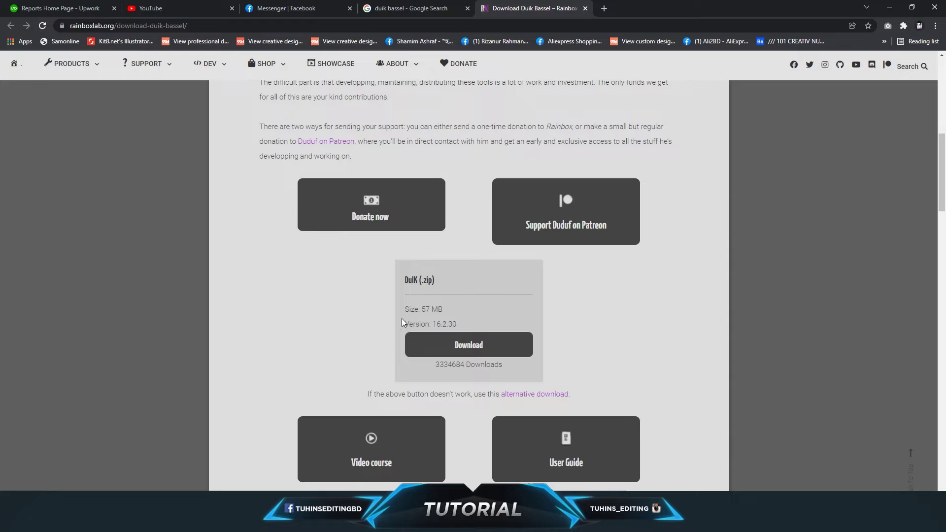
pyautogui.moveTo(405, 316); pyautogui.dragTo(472, 316)
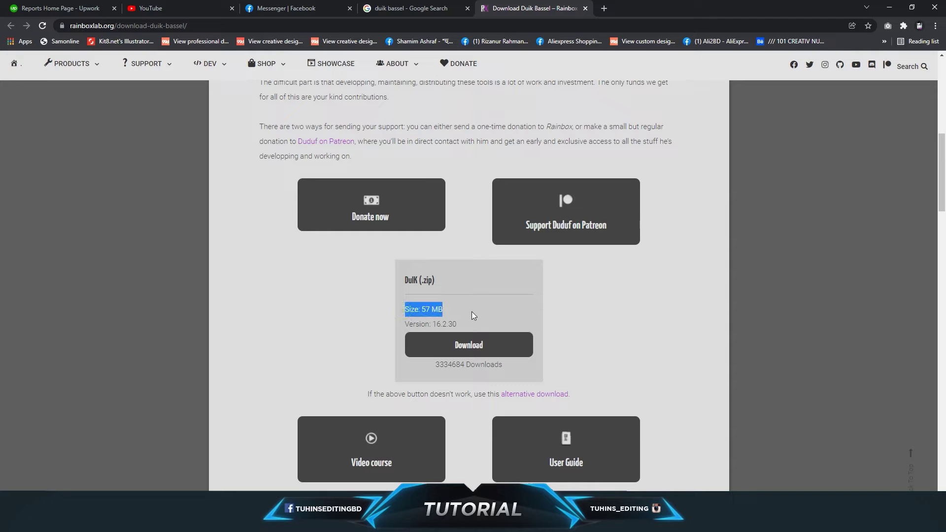
pyautogui.scroll(-6, 474, 316)
pyautogui.scroll(3, 474, 316)
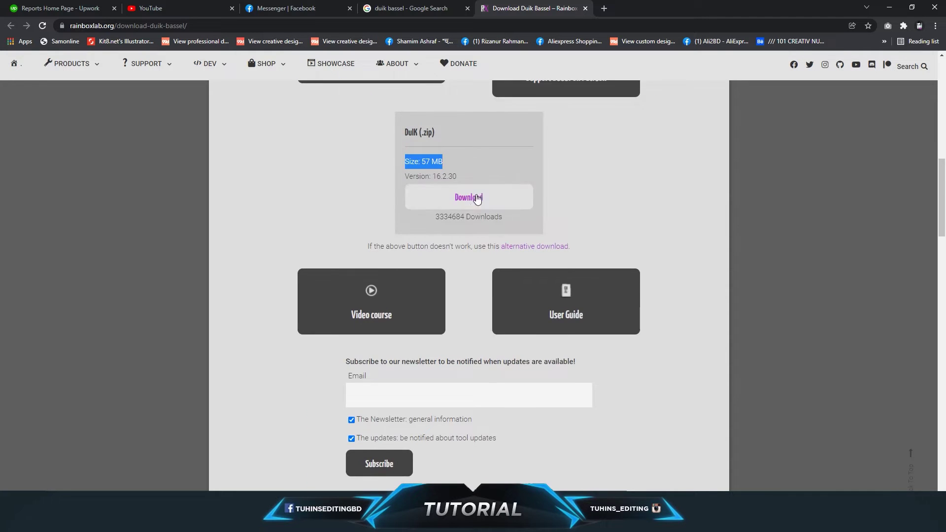
pyautogui.scroll(4, 598, 226)
pyautogui.scroll(-7, 611, 305)
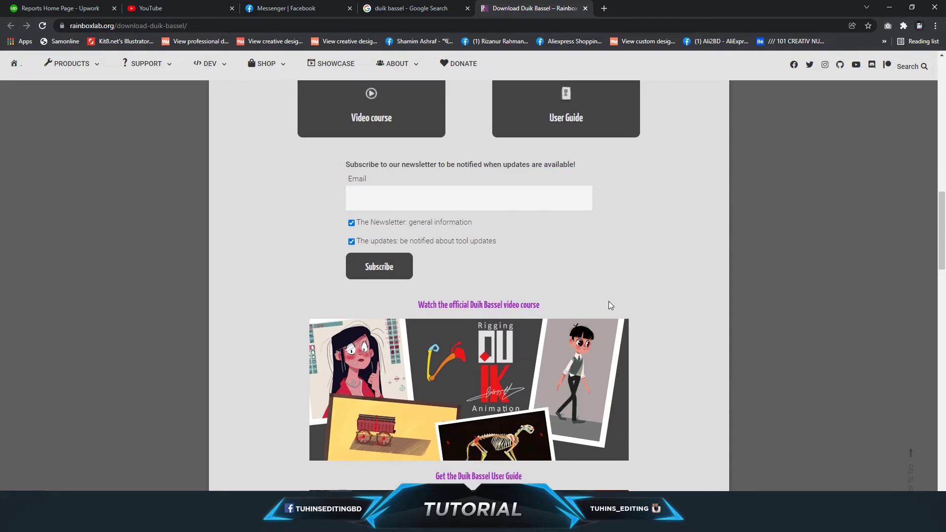
pyautogui.scroll(-5, 612, 306)
pyautogui.scroll(5, 612, 306)
# Extract the Duik_Bassel archive here in the Downloads folder.
pyautogui.moveTo(106, 523)
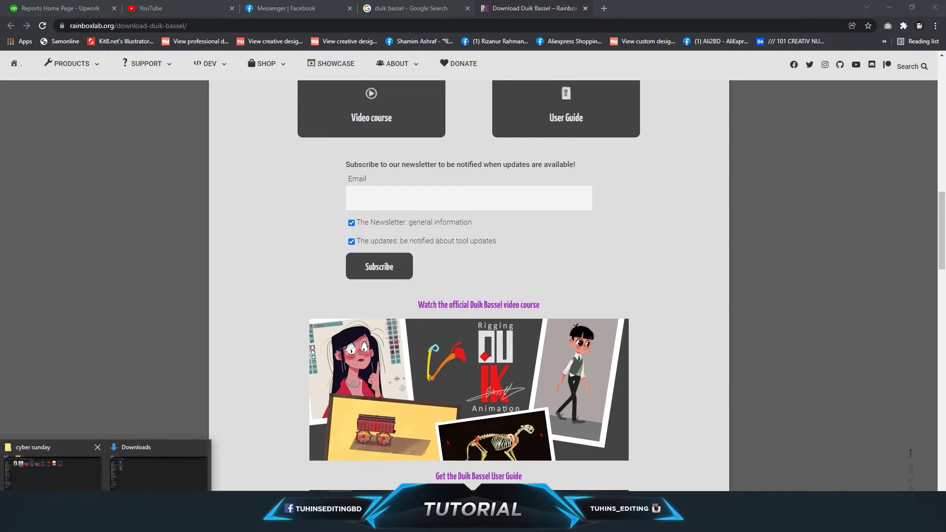
pyautogui.click(158, 483)
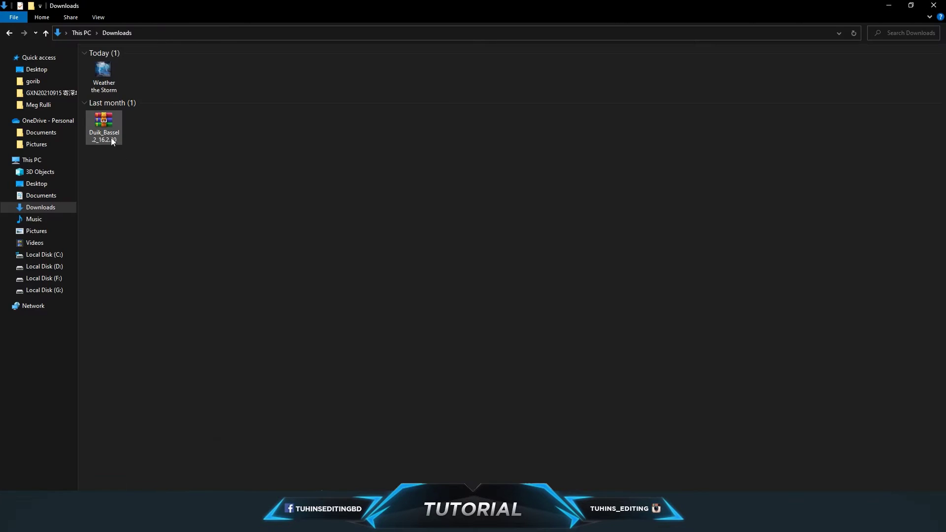
pyautogui.rightClick(98, 125)
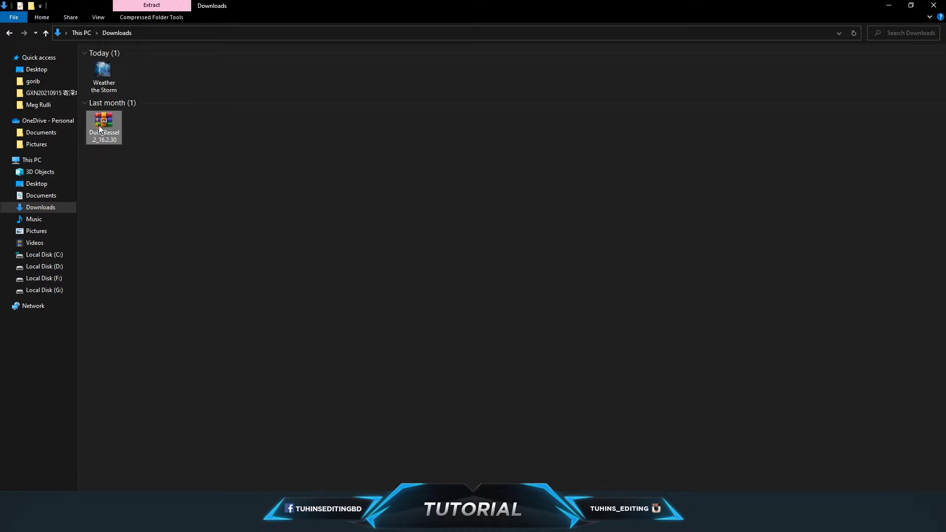
pyautogui.click(133, 187)
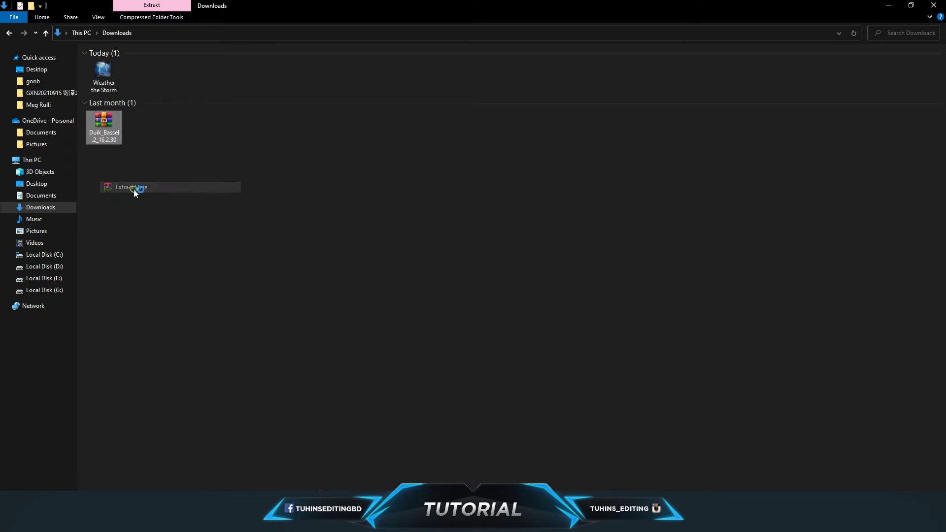
pyautogui.click(273, 263)
pyautogui.keyDown('ctrl'); pyautogui.scroll(3, 275, 262); pyautogui.keyUp('ctrl')
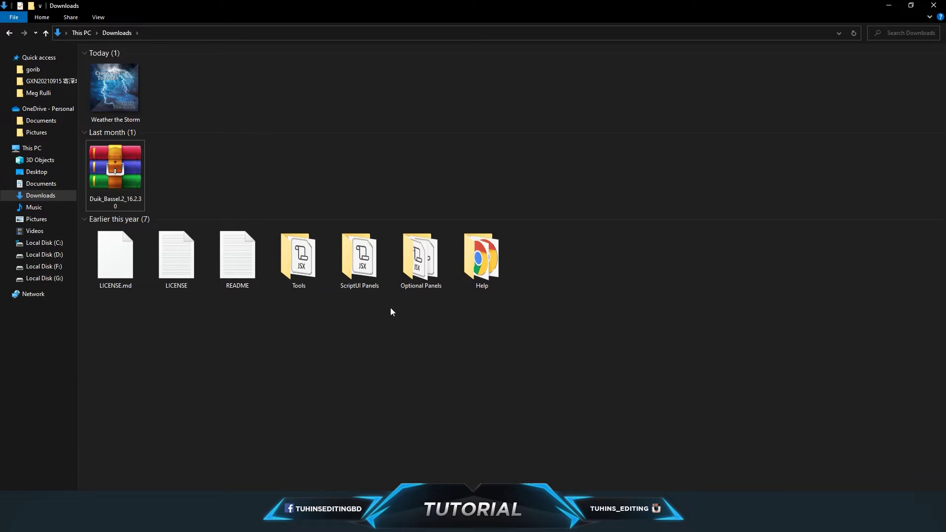
# Copy the Duik Bassel.2 script from ScriptUI Panels, then hide Explorer to show the desktop.
pyautogui.click(363, 272)
pyautogui.rightClick(363, 272)
pyautogui.doubleClick(356, 270)
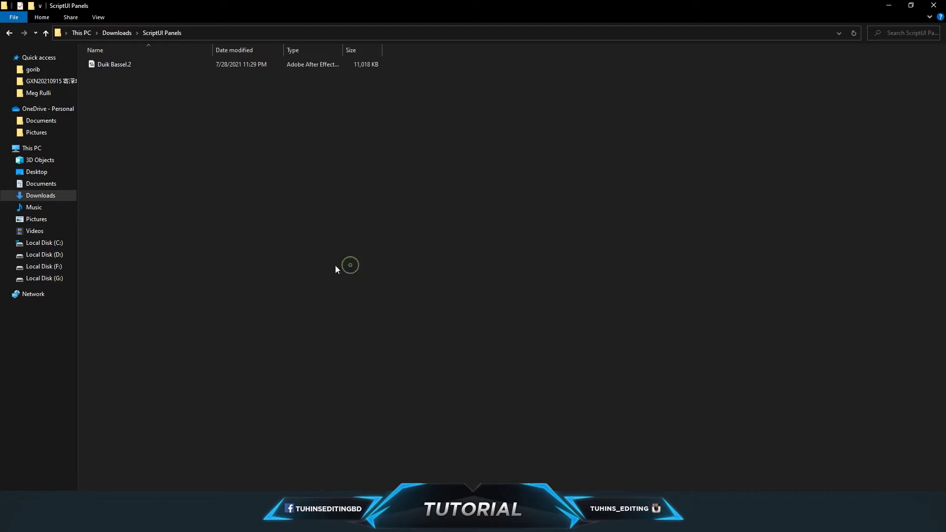
pyautogui.rightClick(123, 67)
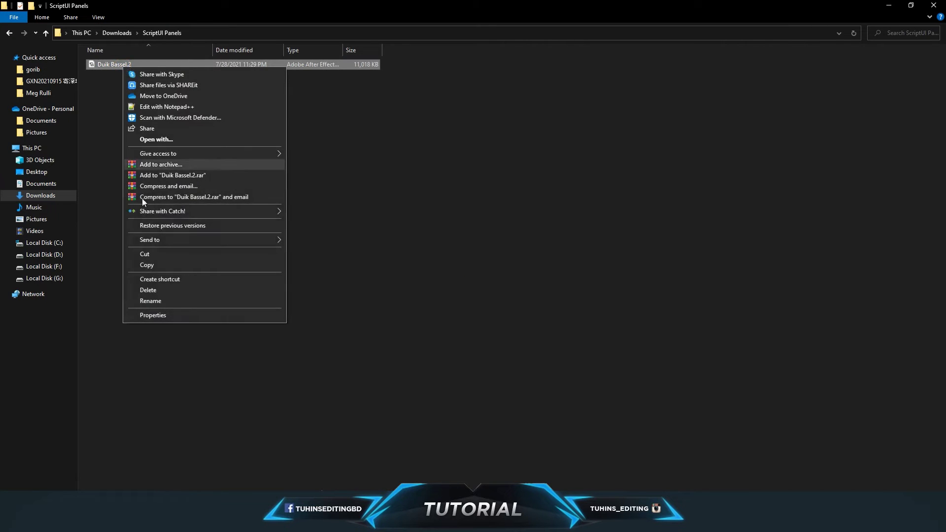
pyautogui.click(148, 265)
pyautogui.hotkey('alt', 'Left')
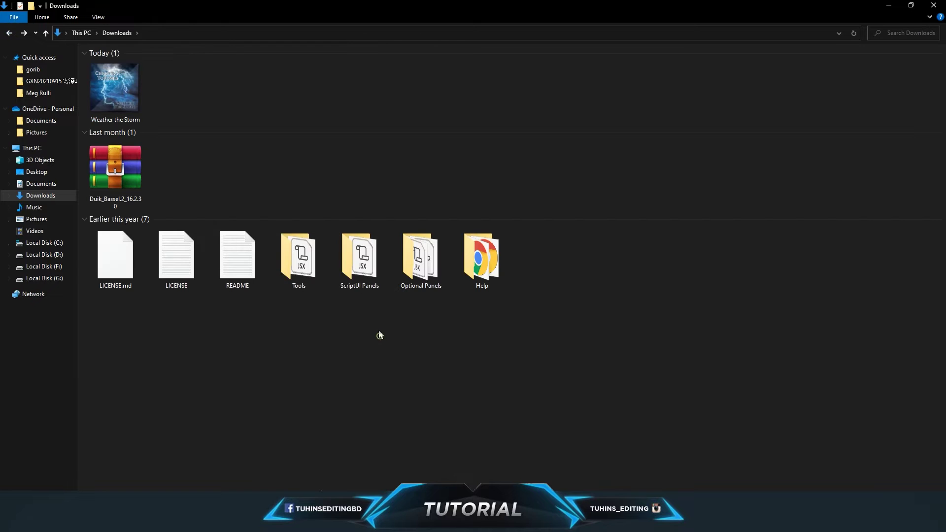
pyautogui.press('super+d')
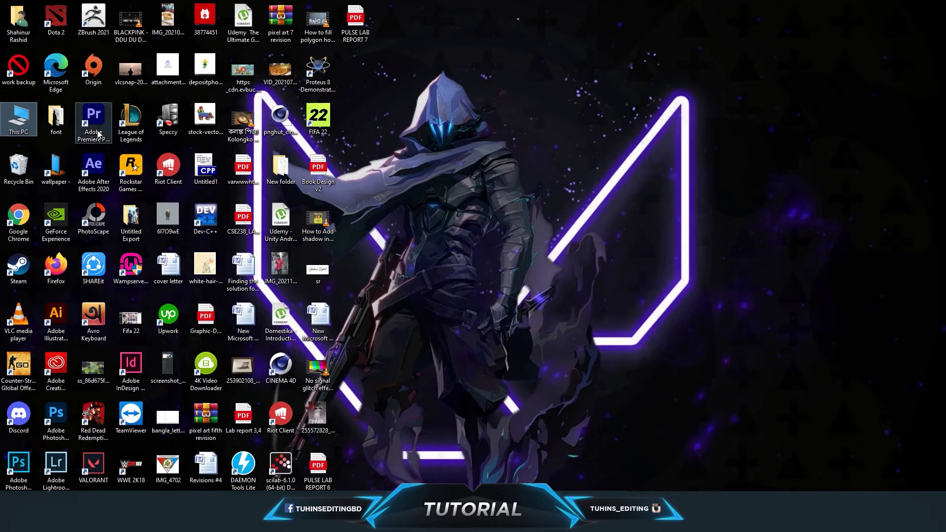
# Locate After Effects 2020's Scripts folder through the desktop shortcut's properties.
pyautogui.click(96, 171)
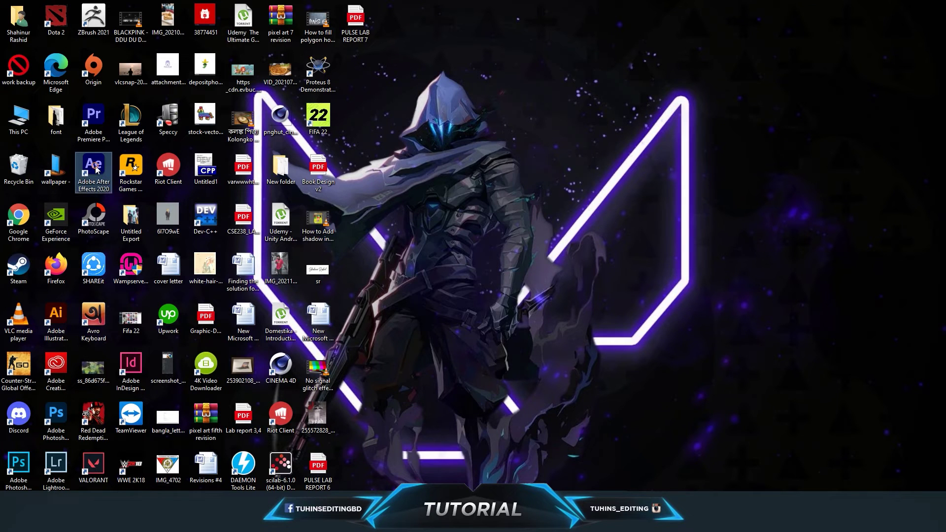
pyautogui.rightClick(95, 167)
pyautogui.click(150, 454)
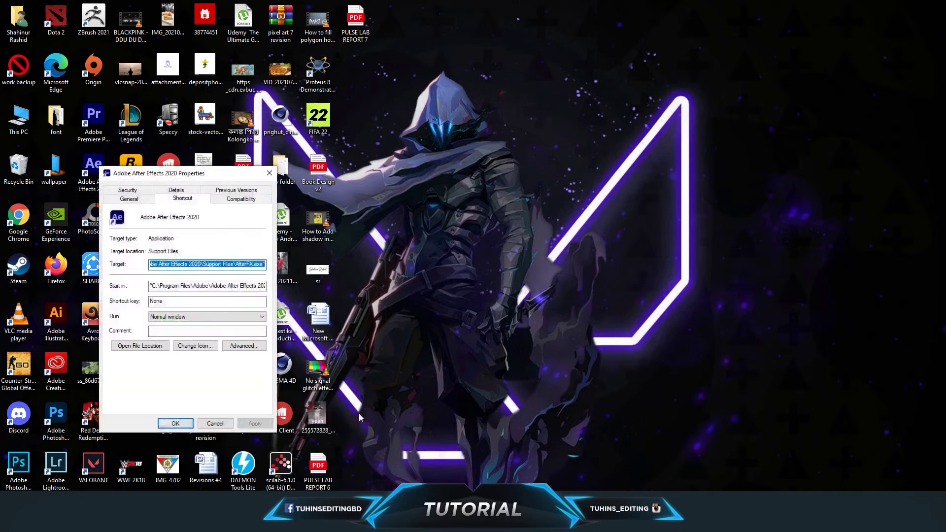
pyautogui.click(140, 345)
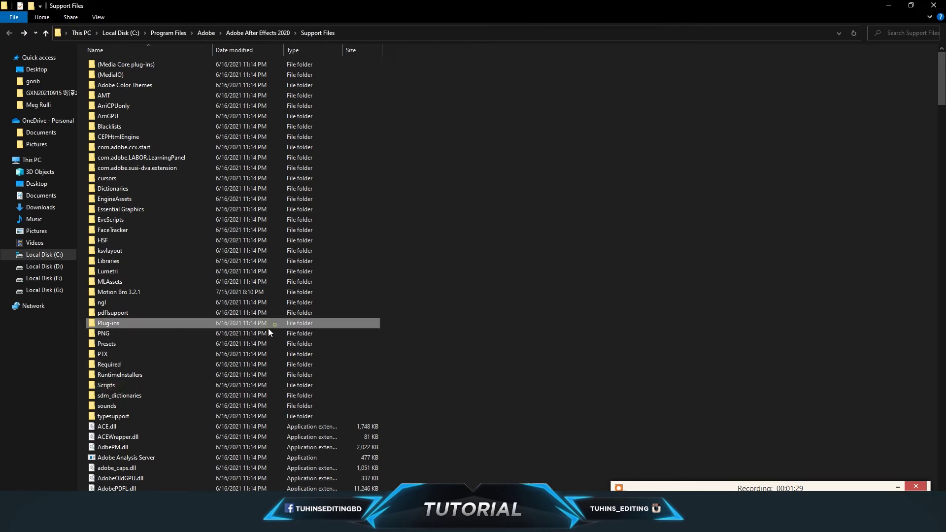
pyautogui.doubleClick(109, 387)
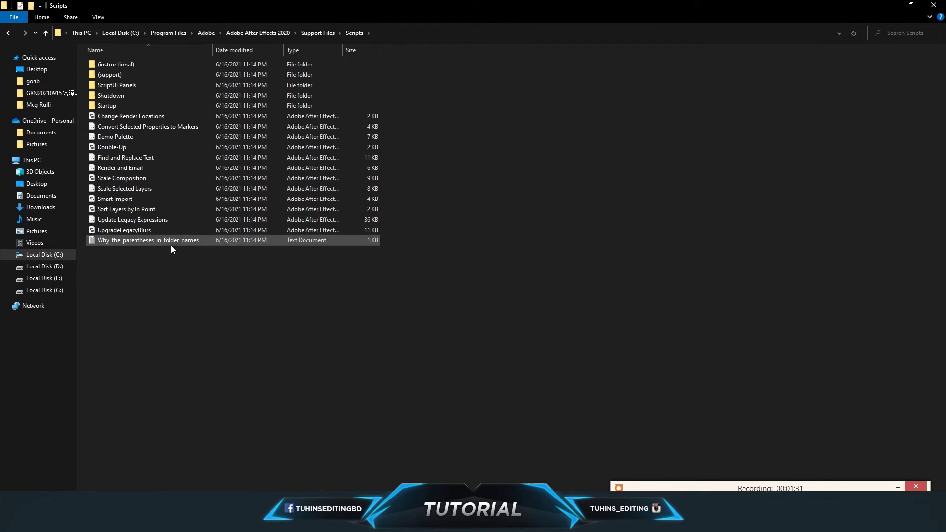
pyautogui.doubleClick(121, 84)
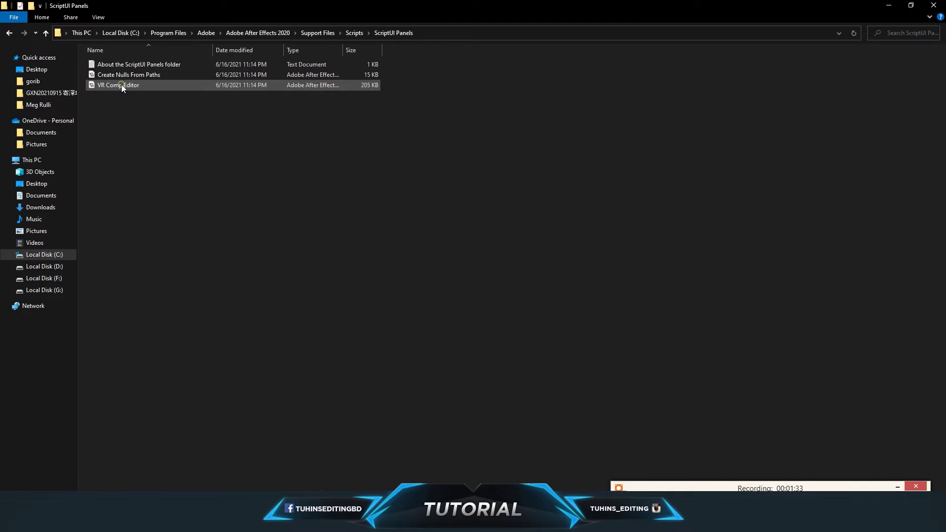
pyautogui.hotkey('alt', 'Left')
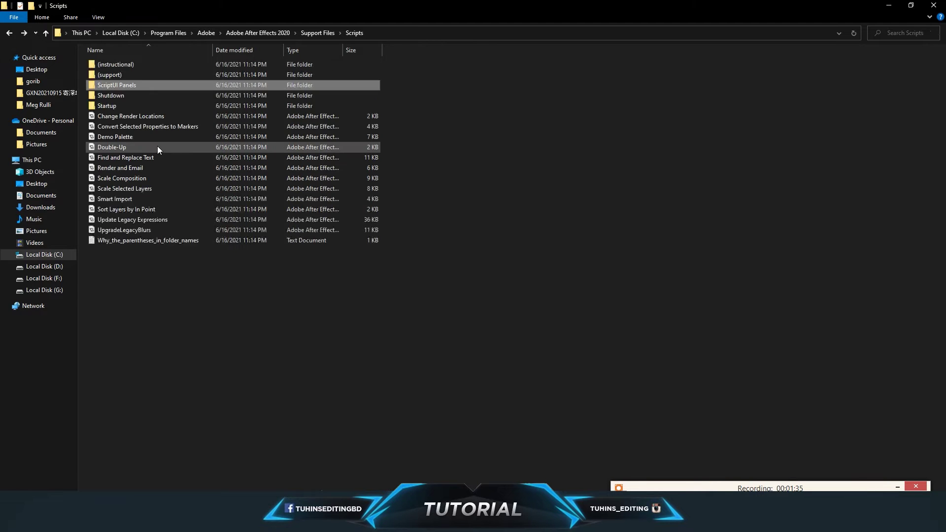
# Paste Duik Bassel.2 into Scripts\ScriptUI Panels with administrator permission.
pyautogui.doubleClick(124, 88)
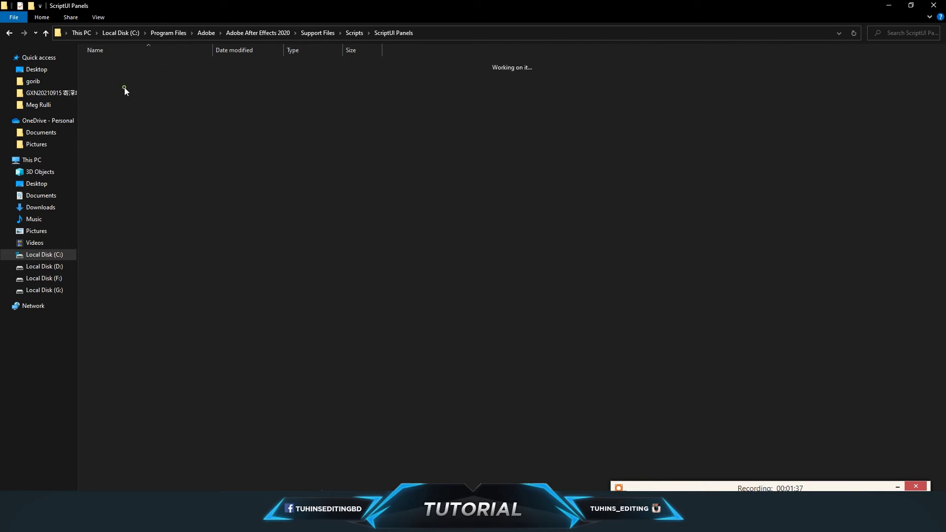
pyautogui.rightClick(146, 189)
pyautogui.click(166, 257)
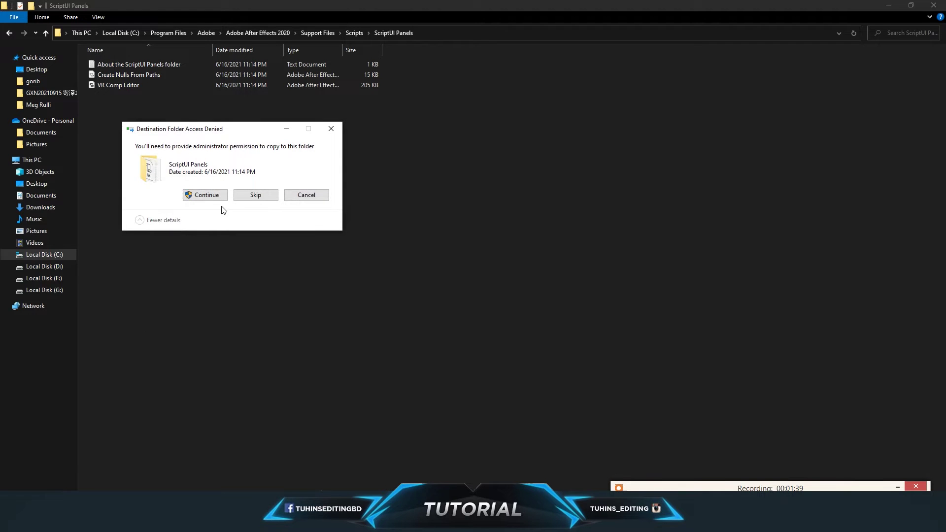
pyautogui.click(209, 195)
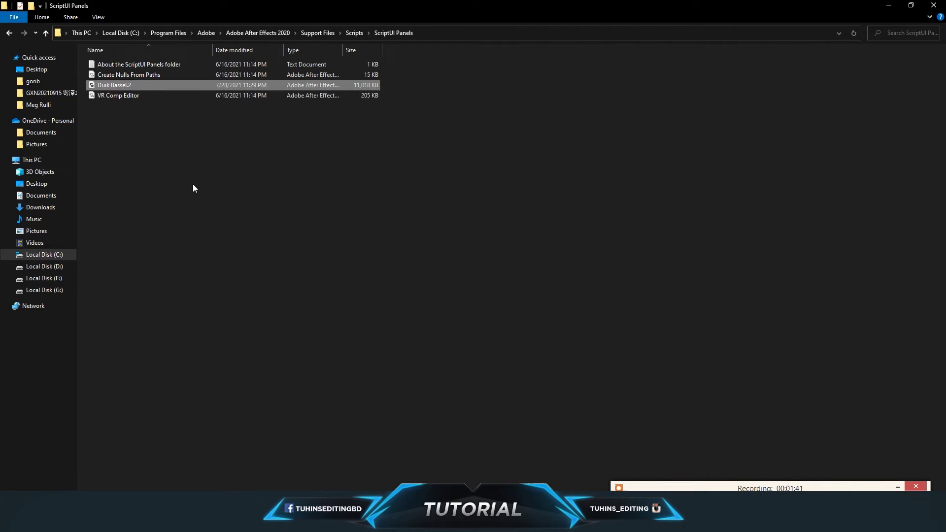
pyautogui.hotkey('alt', 'Left')
pyautogui.click(253, 291)
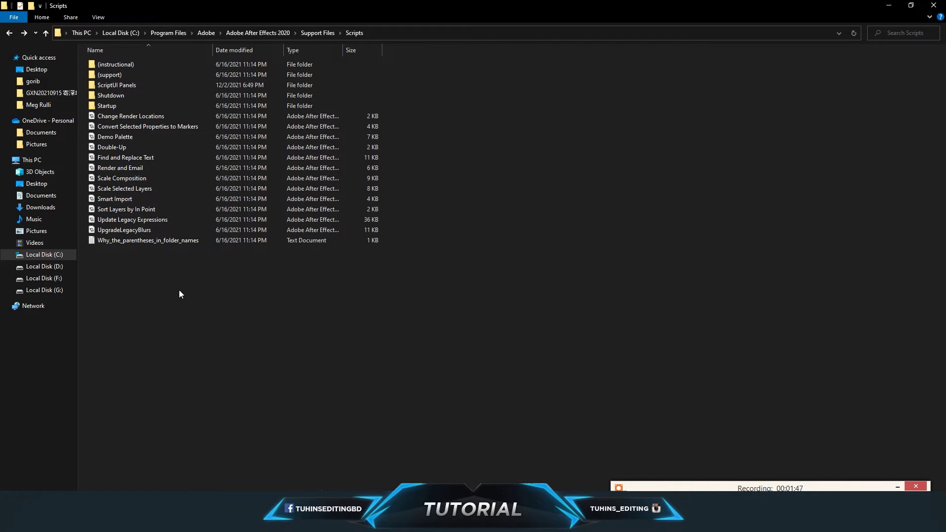
# Create a new folder named DUIK inside Scripts and open it.
pyautogui.rightClick(165, 279)
pyautogui.click(197, 385)
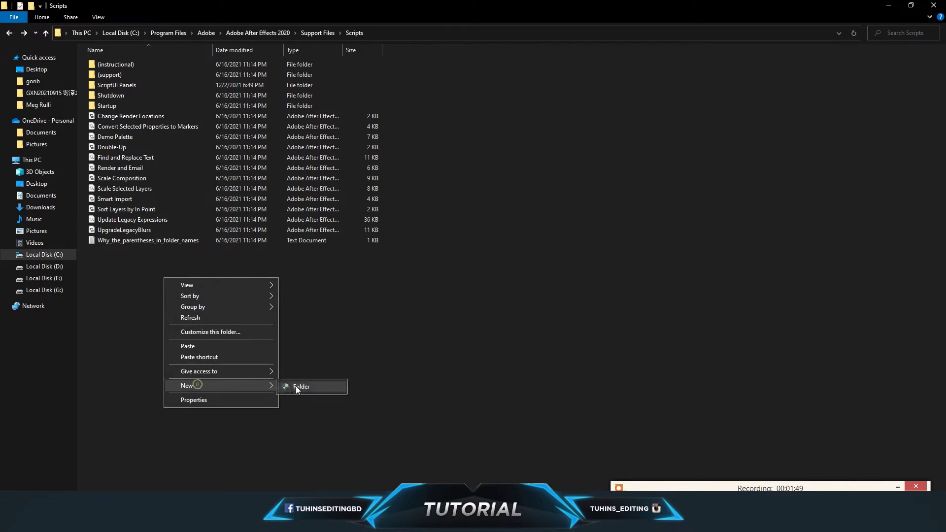
pyautogui.click(301, 387)
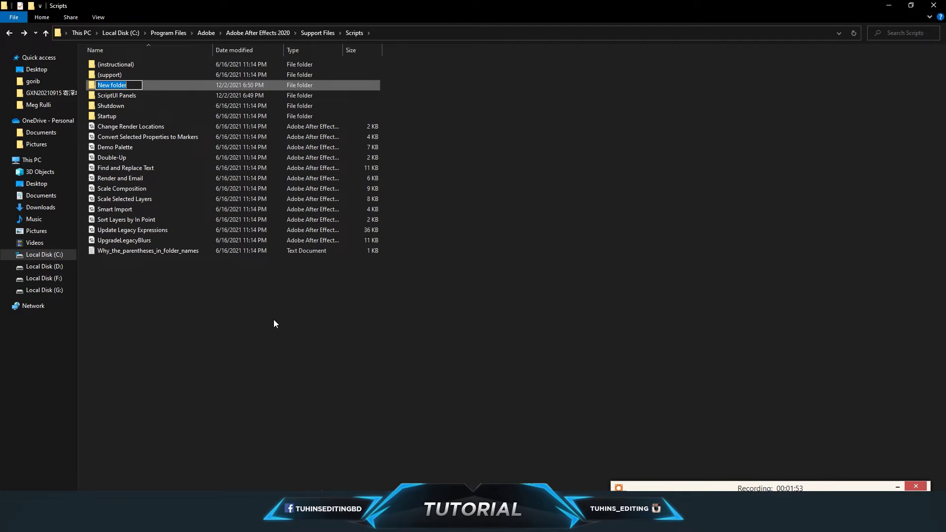
pyautogui.write('DUIK')
pyautogui.press('Return')
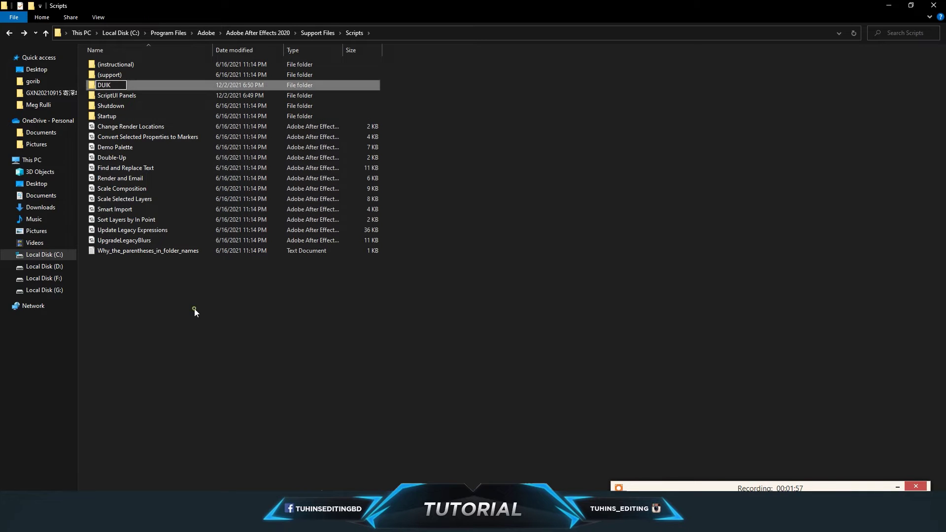
pyautogui.click(194, 308)
pyautogui.doubleClick(108, 85)
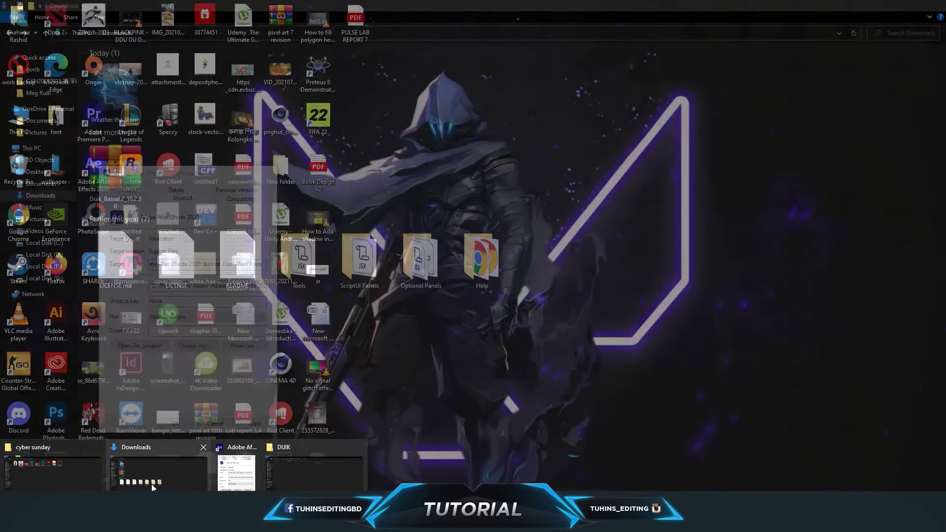
# Copy the six extracted Duik items, excluding ScriptUI Panels, from Downloads into DUIK.
pyautogui.click(153, 487)
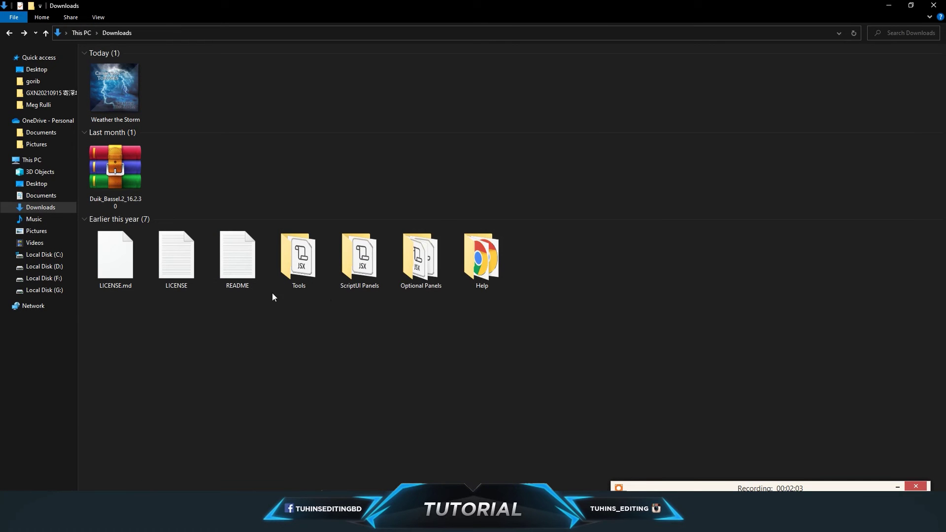
pyautogui.moveTo(507, 320); pyautogui.dragTo(118, 228)
pyautogui.keyDown('ctrl'); pyautogui.click(365, 274); pyautogui.keyUp('ctrl')
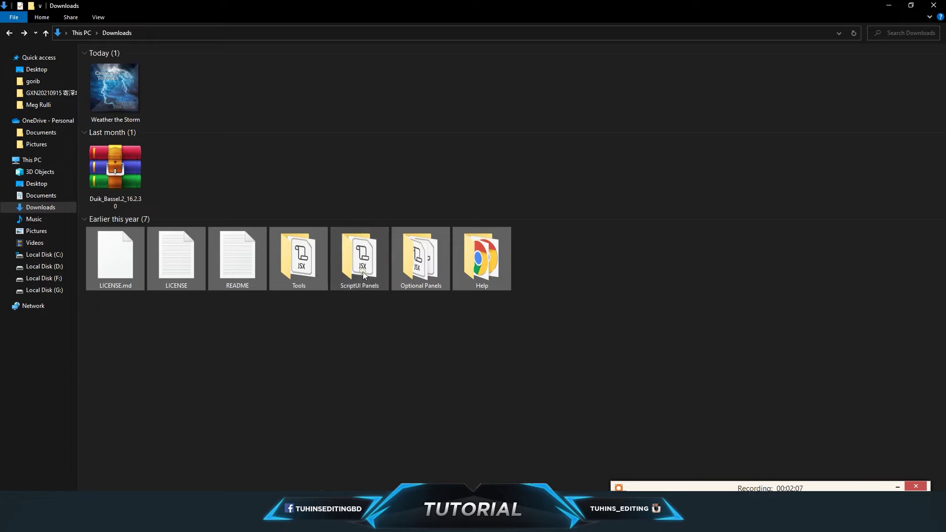
pyautogui.rightClick(408, 275)
pyautogui.click(434, 207)
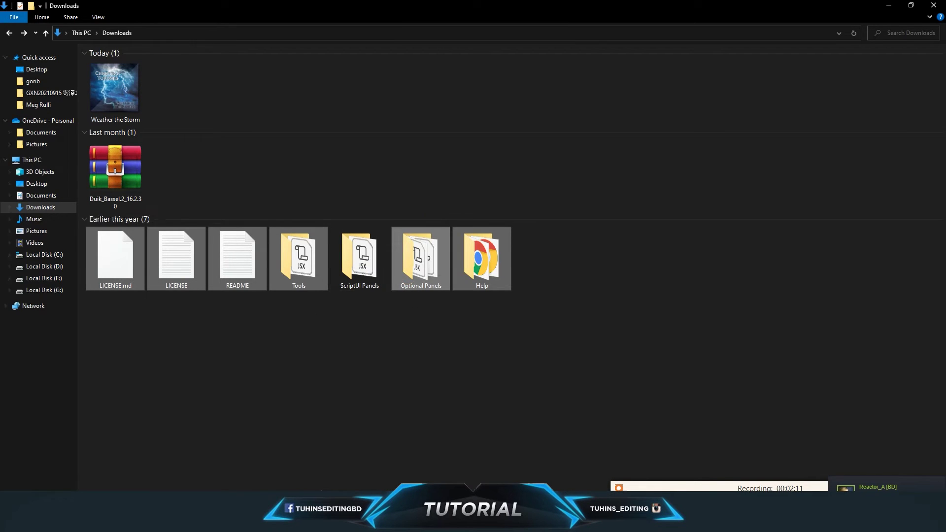
pyautogui.click(309, 478)
pyautogui.rightClick(260, 177)
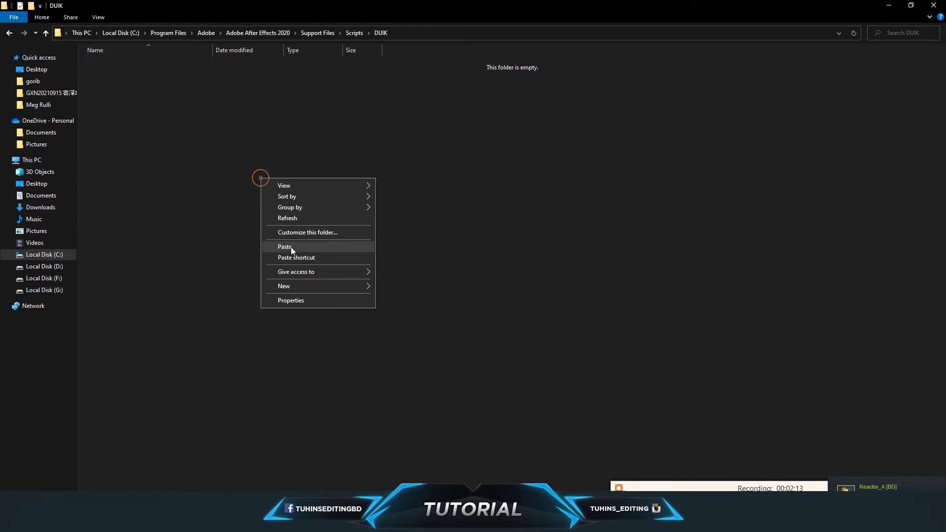
pyautogui.click(291, 247)
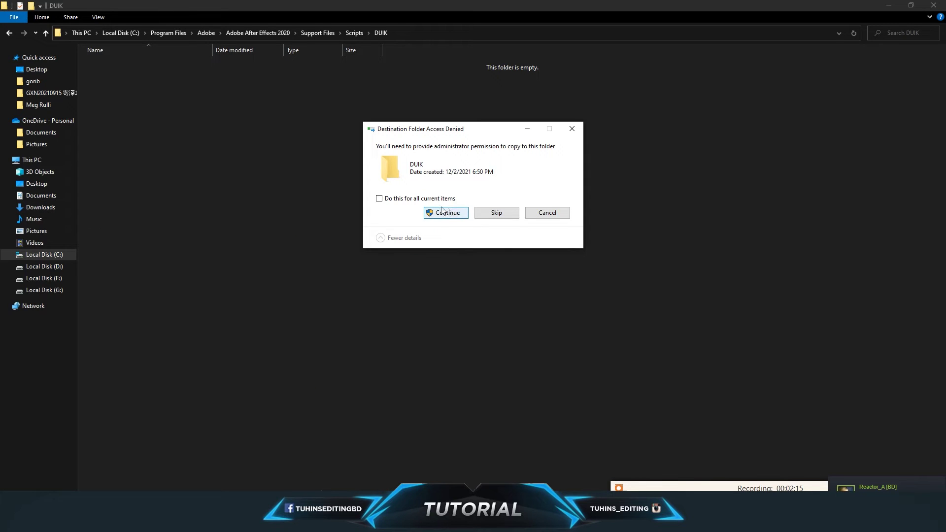
pyautogui.click(446, 213)
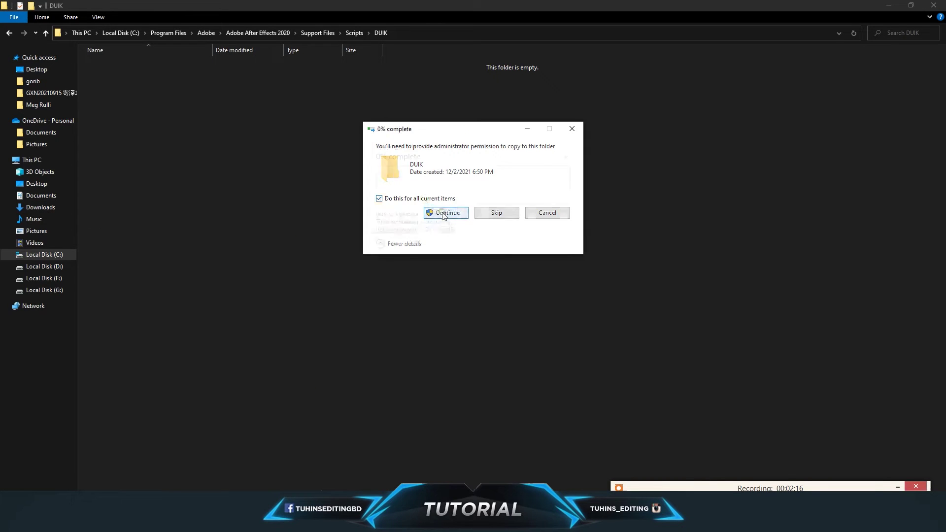
pyautogui.click(289, 276)
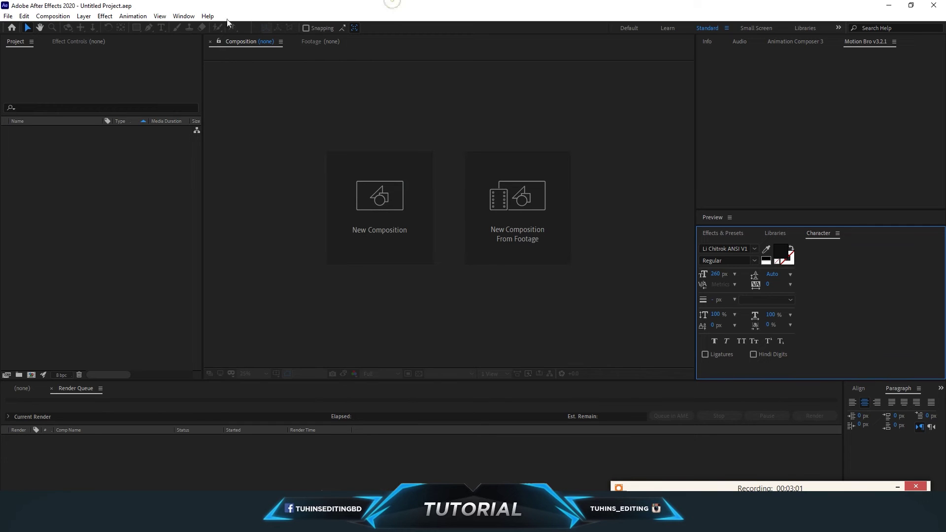
# Bring up the Window menu listing the available panels and scripts.
pyautogui.click(183, 16)
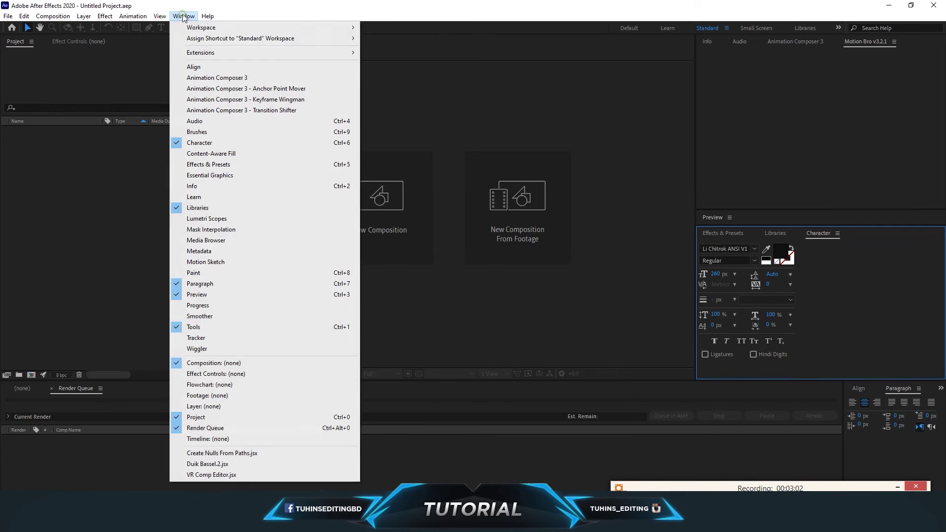
# Start Duik Bassel.2.jsx and enable Allow Scripts to Write Files and Access Network.
pyautogui.click(211, 464)
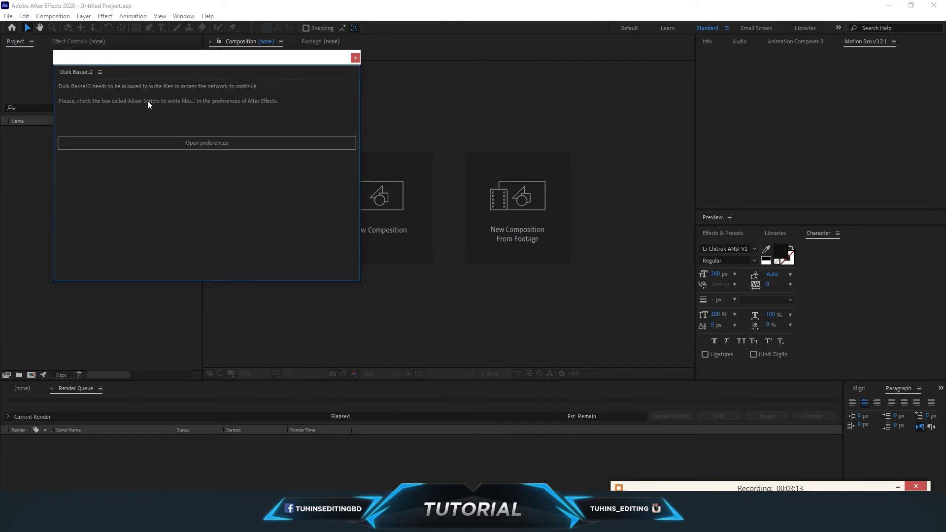
pyautogui.click(206, 143)
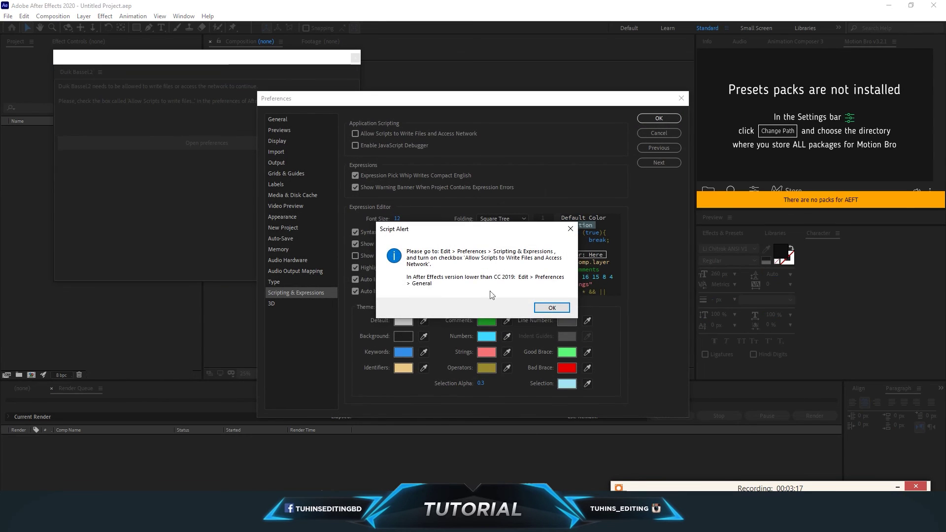
pyautogui.click(548, 308)
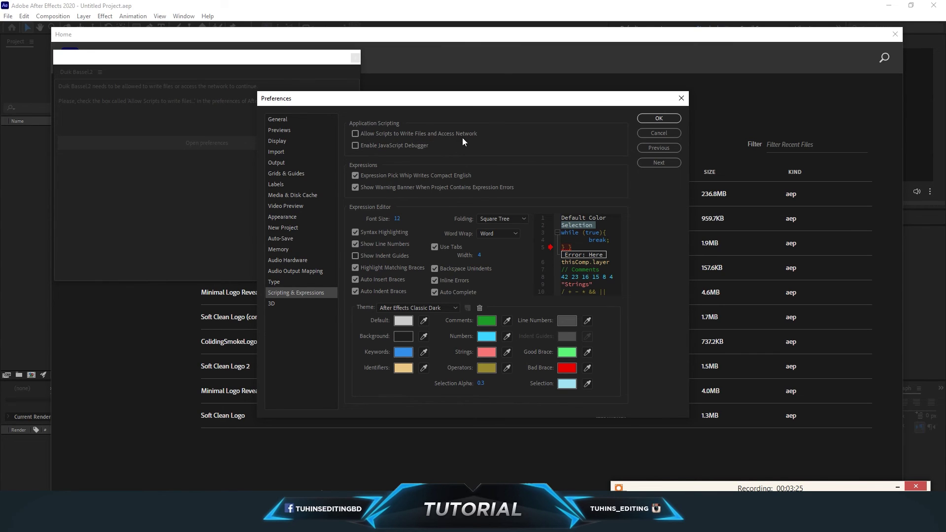
pyautogui.click(651, 121)
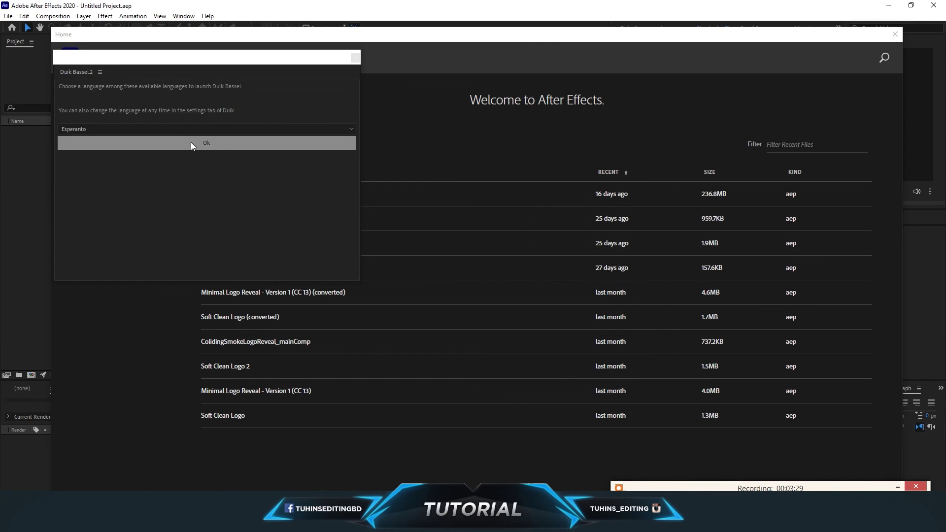
# Pick Esperanto, dock an enlarged Duik panel in the right group, and show Rigging.
pyautogui.click(189, 144)
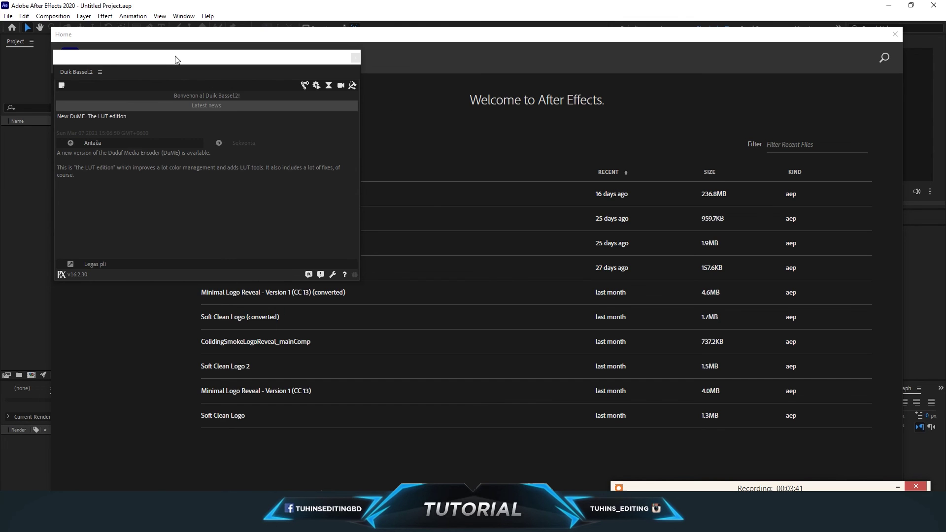
pyautogui.moveTo(177, 60); pyautogui.dragTo(493, 141)
pyautogui.click(895, 34)
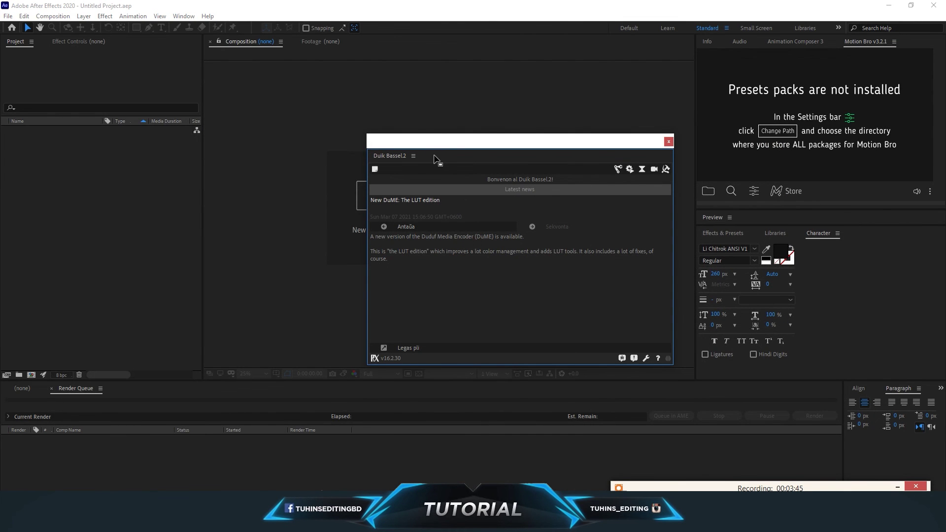
pyautogui.moveTo(433, 157); pyautogui.dragTo(915, 44)
pyautogui.moveTo(748, 210); pyautogui.dragTo(769, 451)
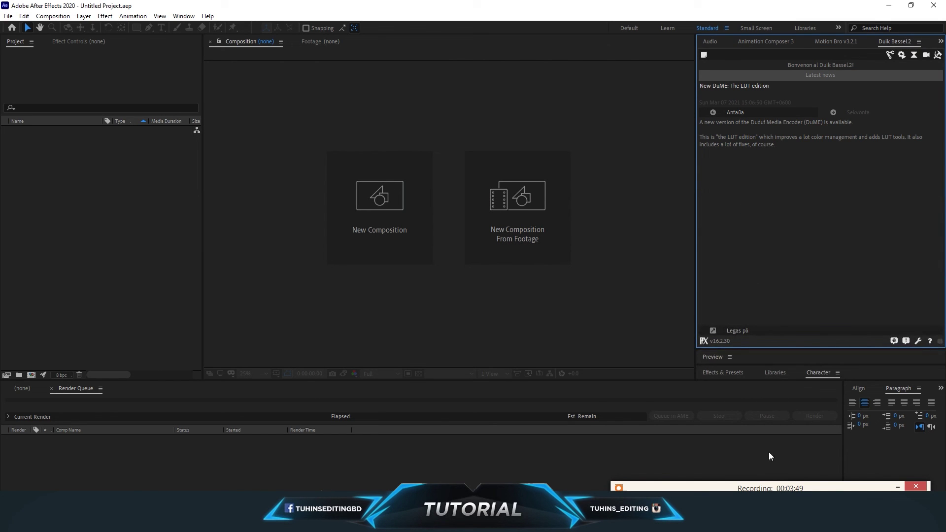
pyautogui.click(890, 55)
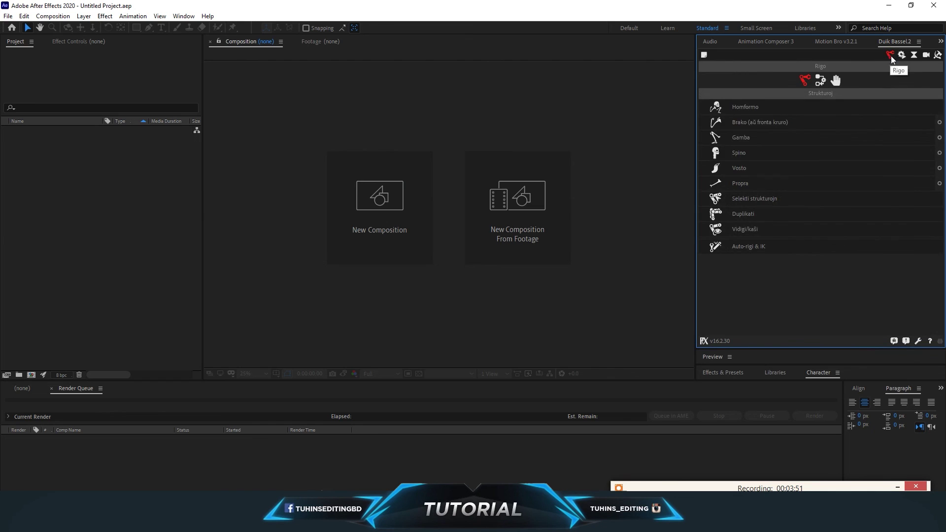